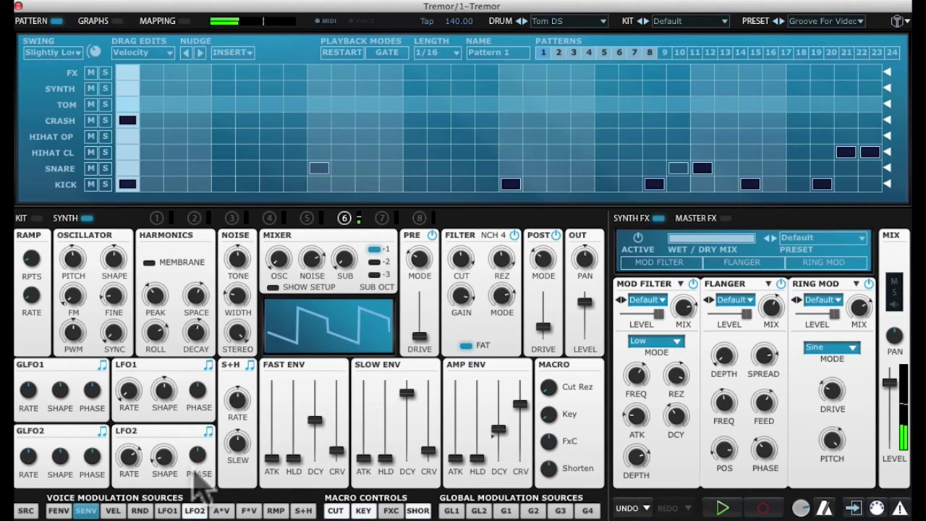
Set the Tom DS noise level to -0.79 dB, then bypass and re-enable the notch filter.
drag(313, 262, 312, 250)
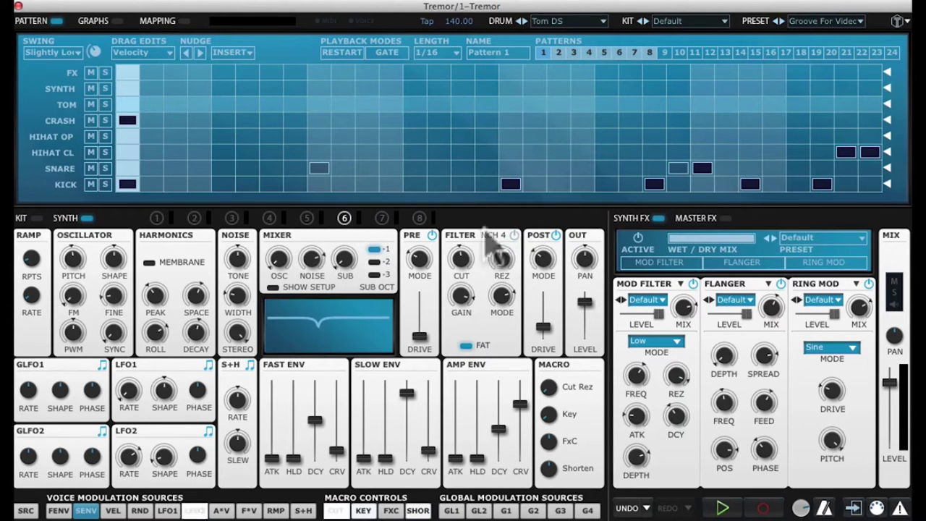
click(514, 236)
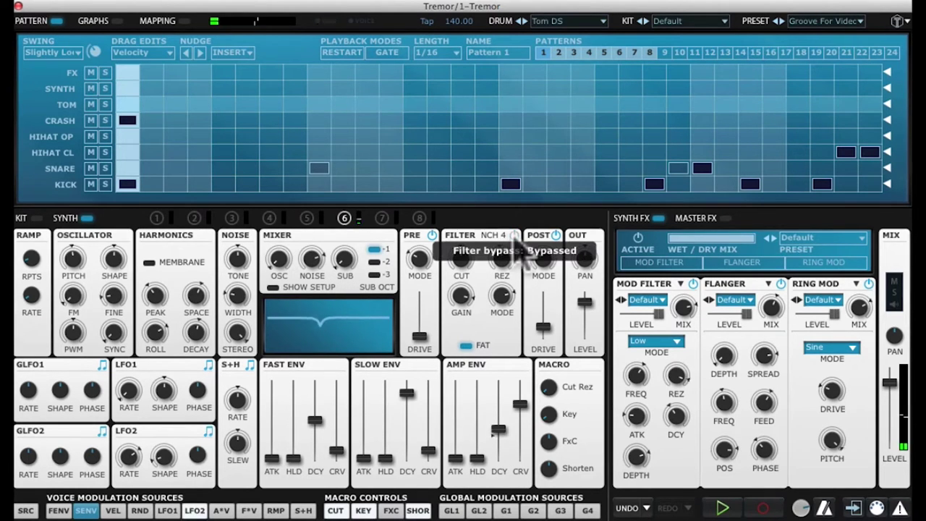
click(513, 236)
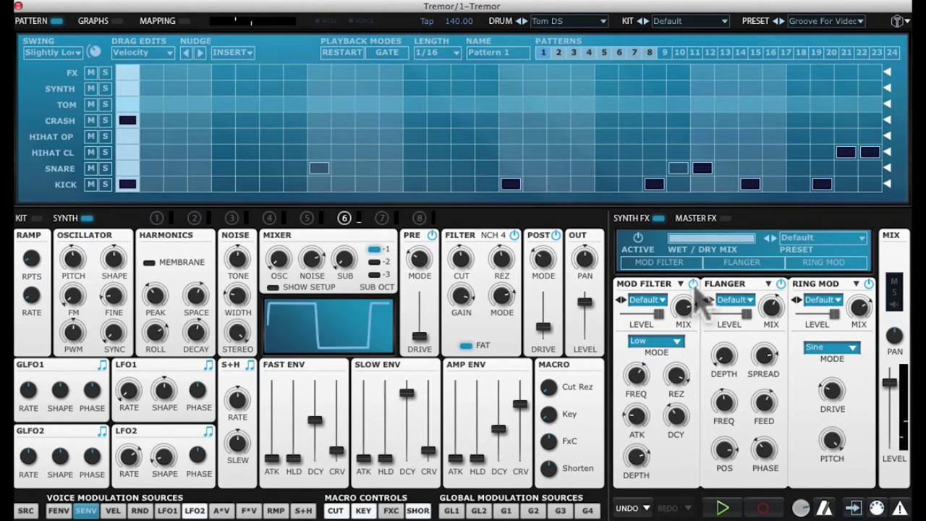
Switch off the Mod Filter, Flanger and Ring Mod effects, then compare the notch filter bypassed and on.
click(692, 284)
click(780, 284)
click(868, 284)
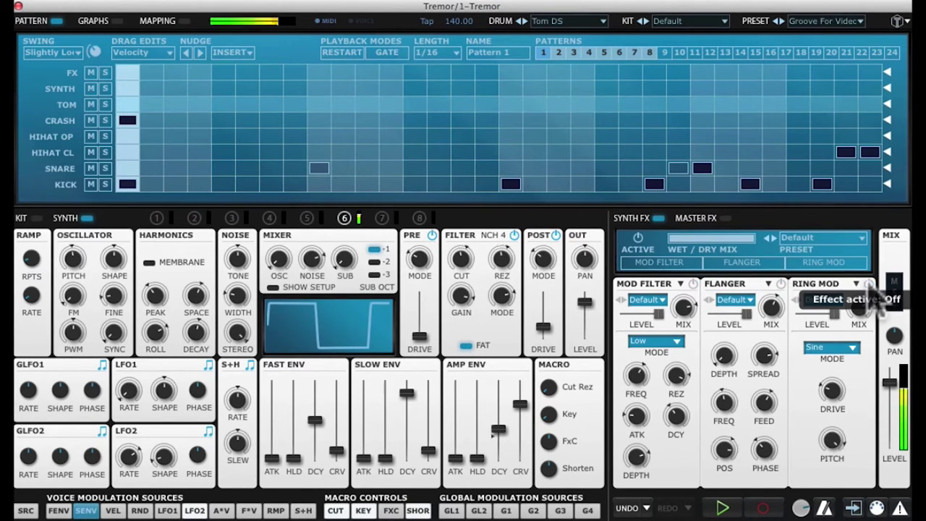
click(513, 236)
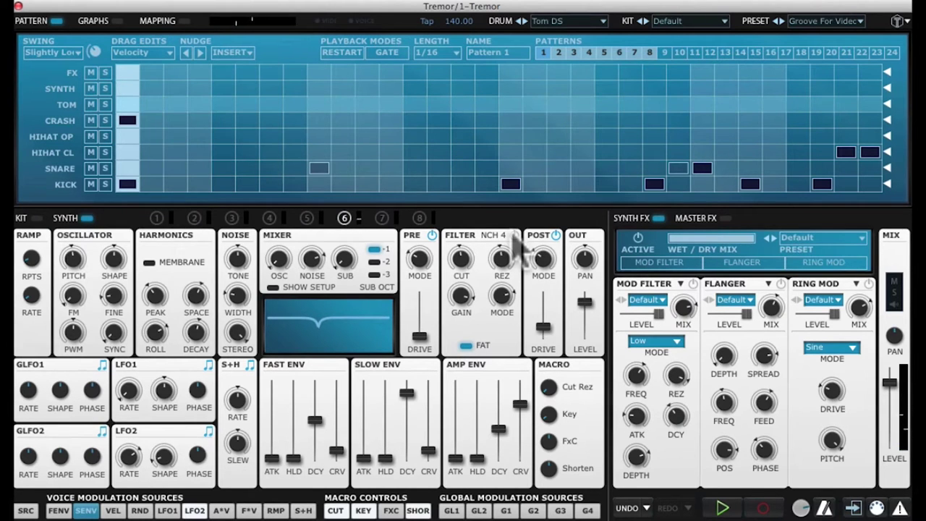
click(514, 235)
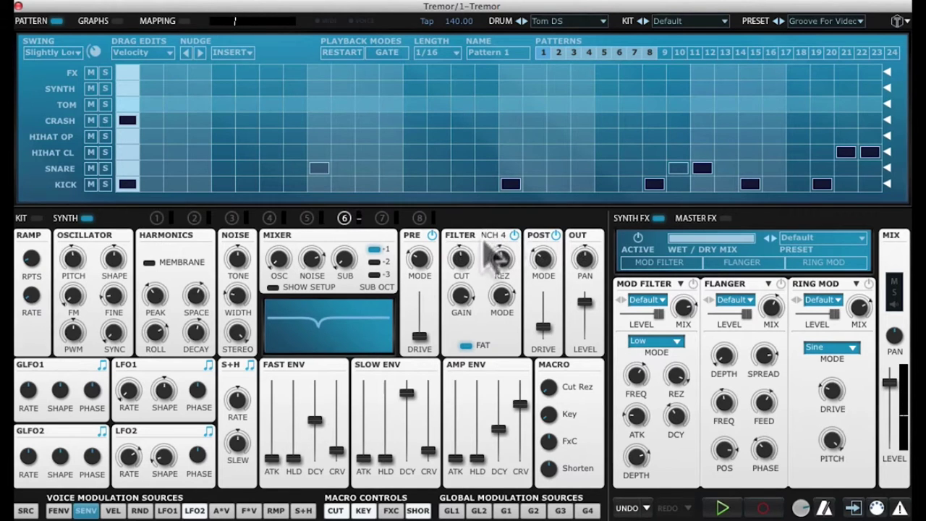
Lower the notch filter cutoff to about 348 Hz and route LFO2 modulation onto the filter.
drag(466, 268, 510, 271)
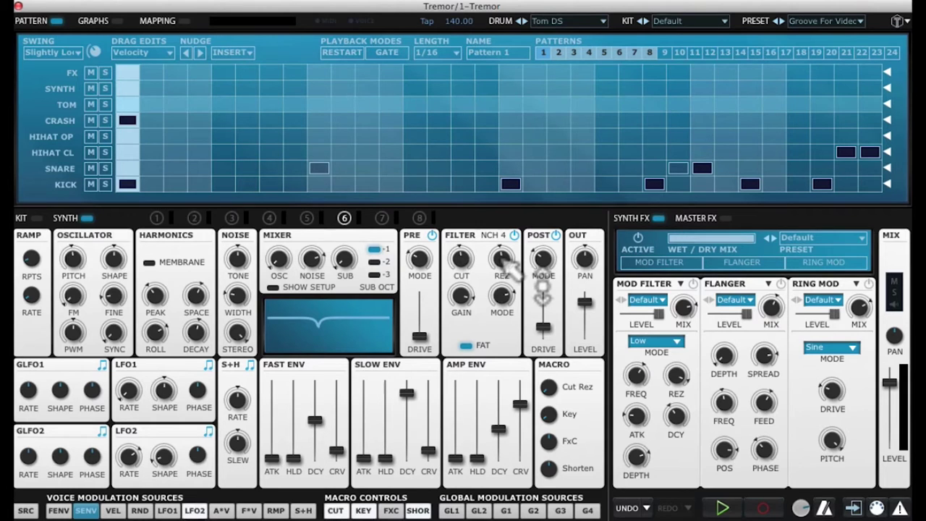
drag(194, 510, 503, 260)
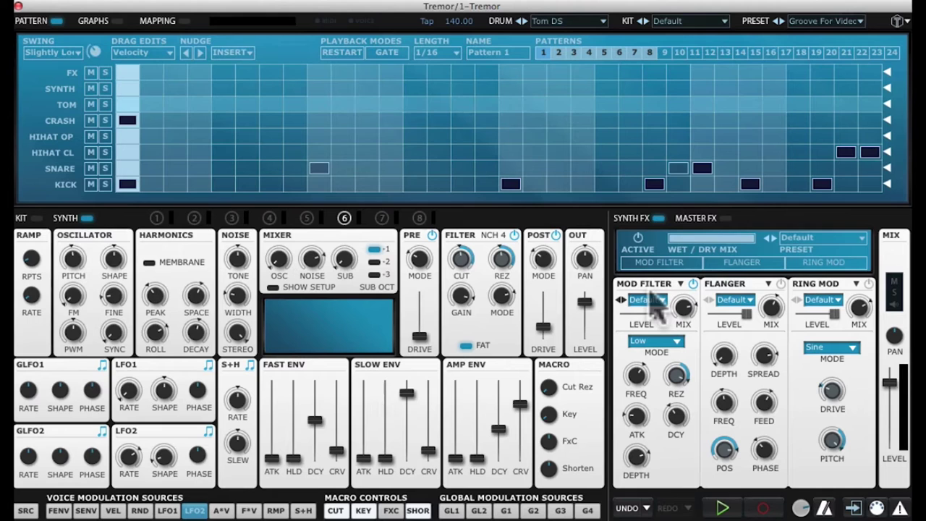
Turn the Flanger and Ring Mod back on for Tom DS and audition the drum.
click(780, 283)
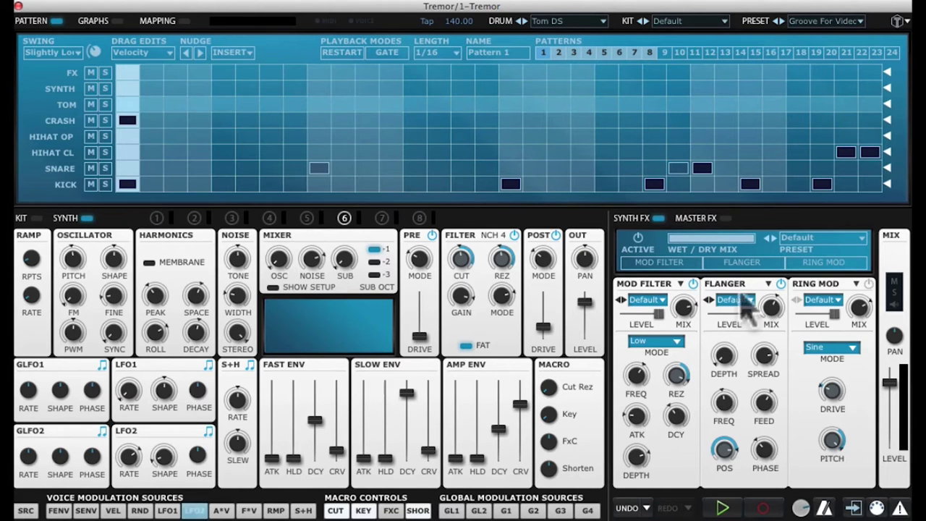
click(868, 284)
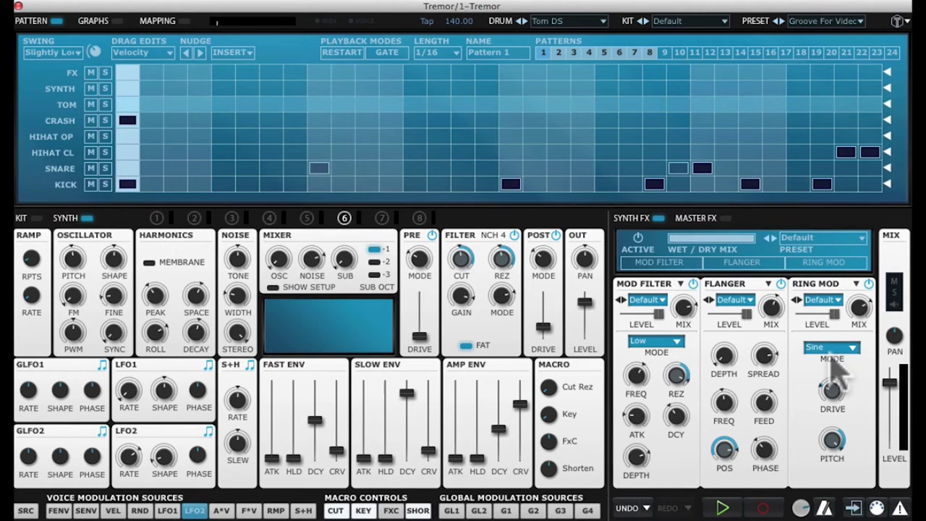
click(367, 345)
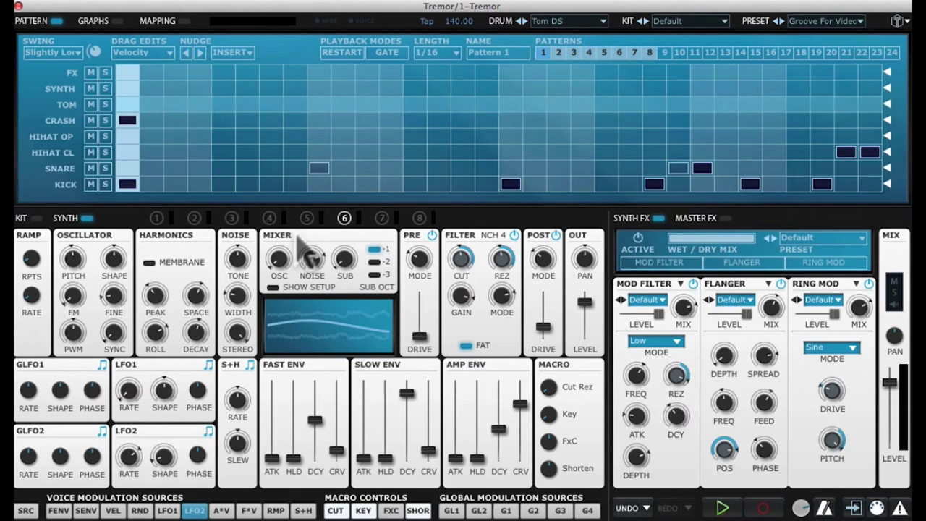
Select the Basic Bass HS synth drum and inspect its fast and slow envelope modulation targets.
click(72, 94)
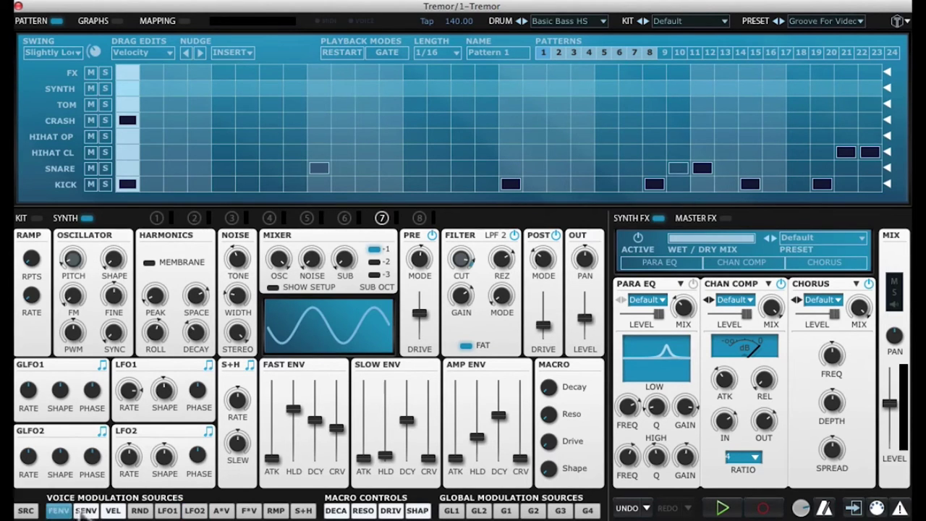
click(59, 511)
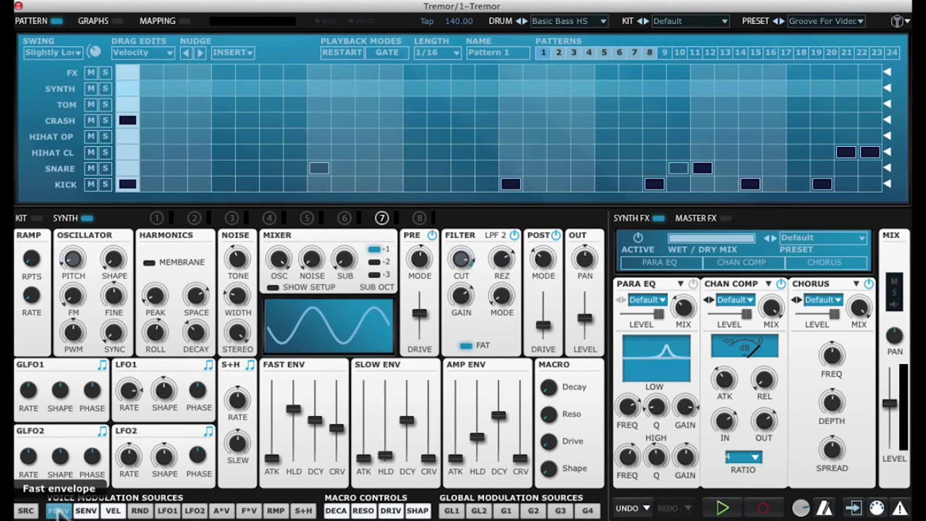
click(87, 511)
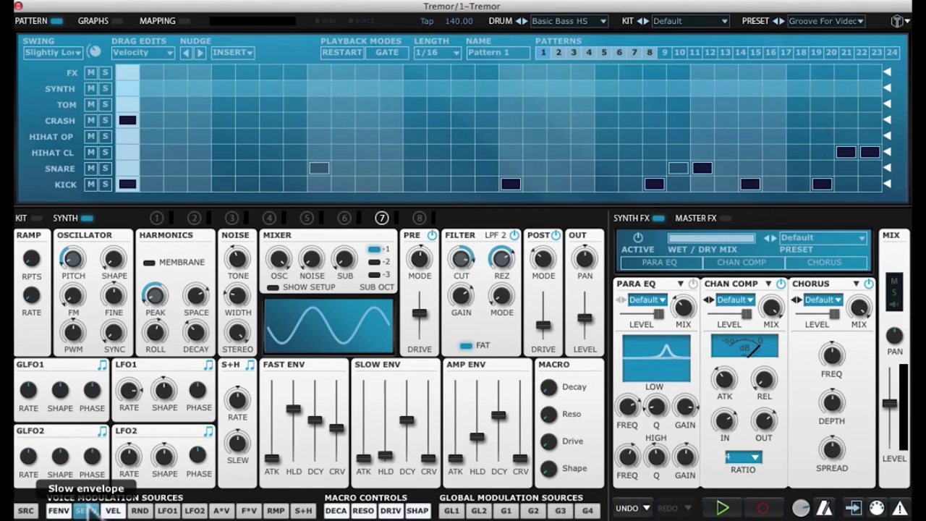
drag(113, 258, 104, 289)
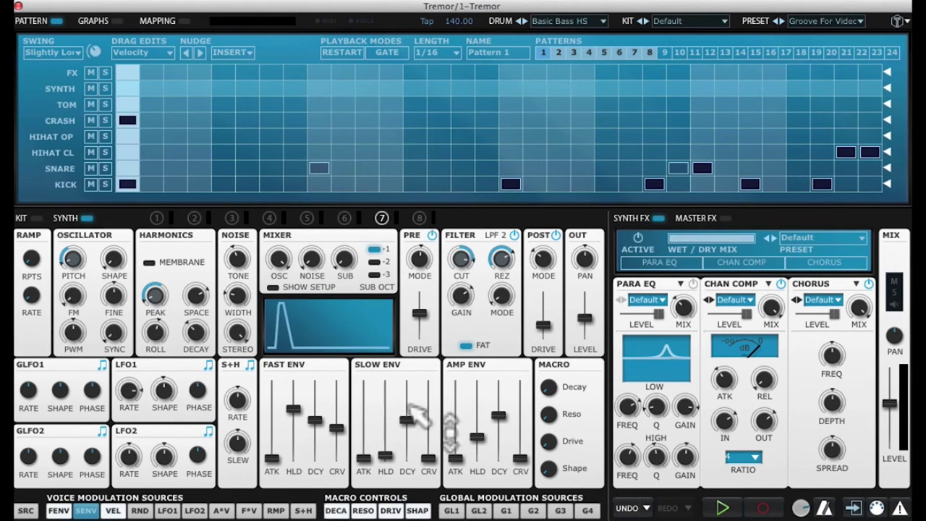
Set the slow envelope decay to about 0.886 seconds and audition the pitch-drop sound.
drag(416, 415, 413, 452)
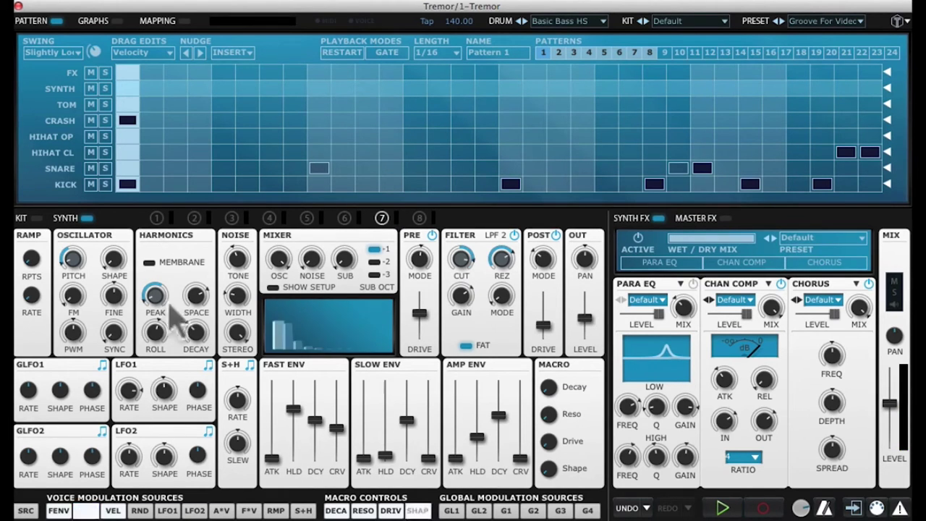
click(194, 334)
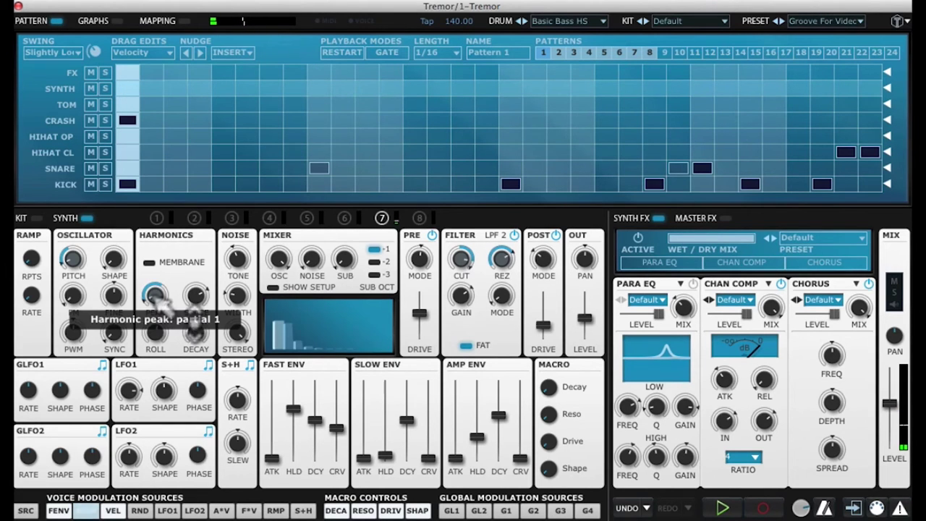
click(162, 301)
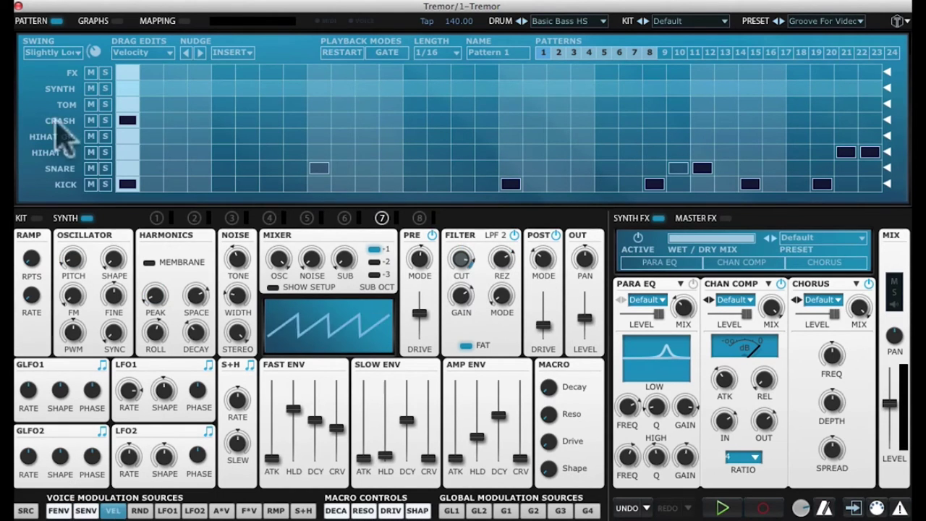
click(71, 72)
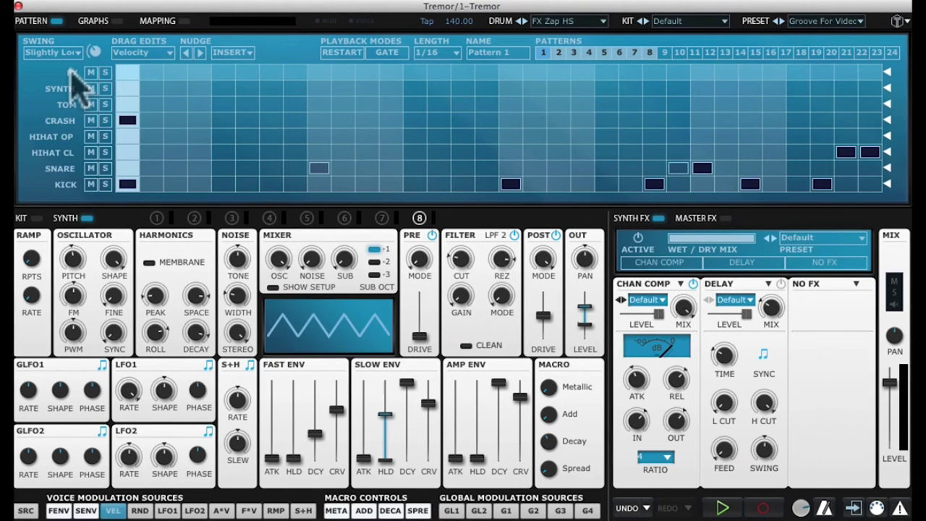
Audition the FX Zap HS zap, view its envelope curve, and bypass the low-pass filter.
click(71, 73)
click(70, 73)
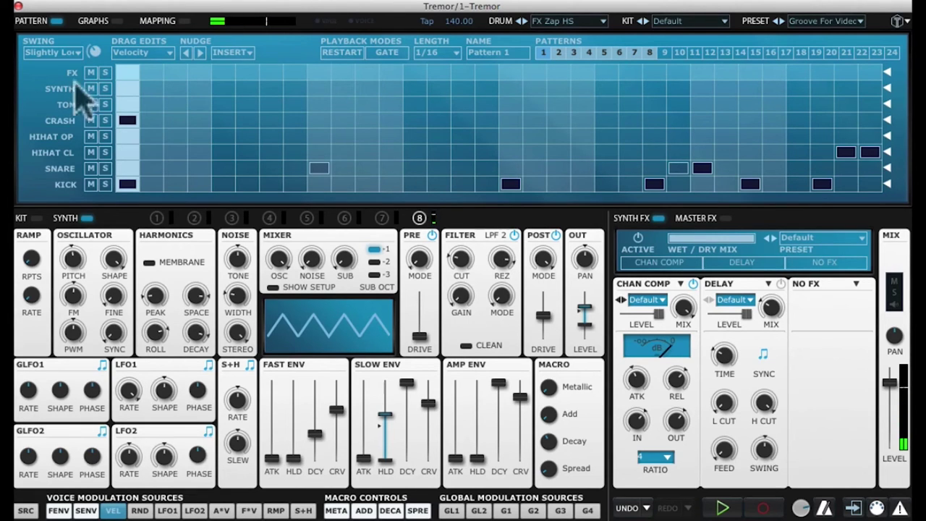
click(267, 307)
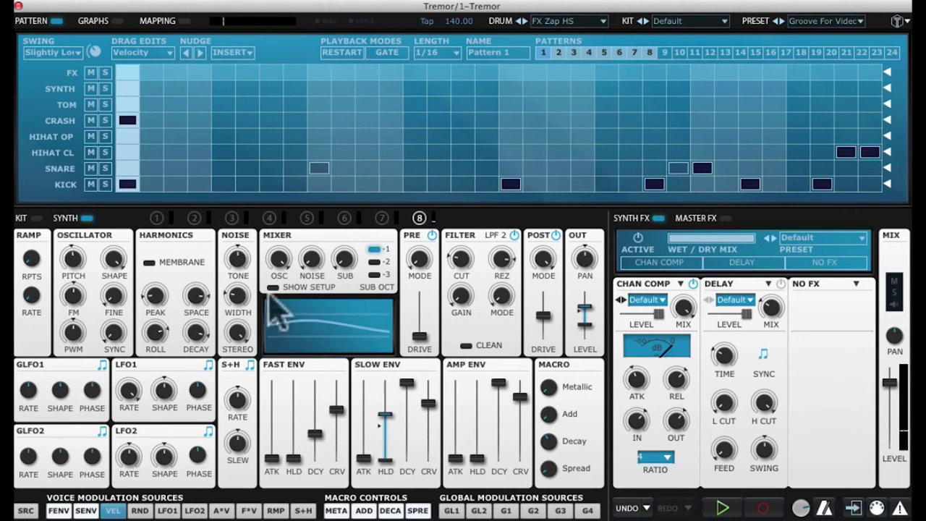
click(310, 262)
mouse_move(278, 259)
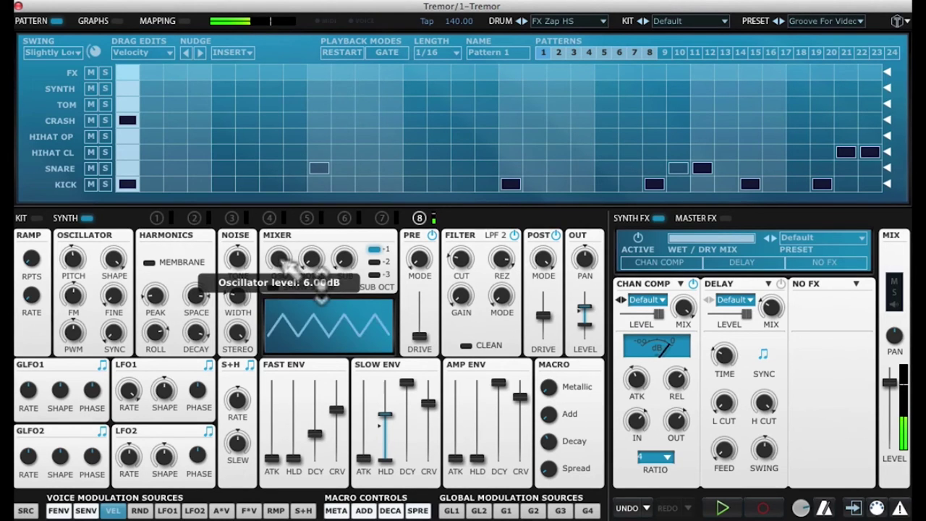
click(515, 237)
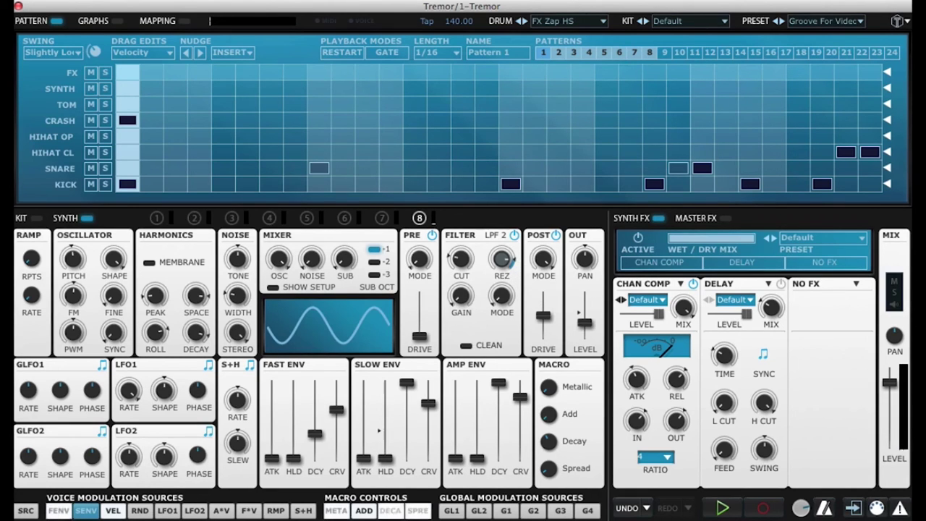
Highlight velocity's modulation targets on FX Zap HS: slow envelope hold and output level.
click(112, 510)
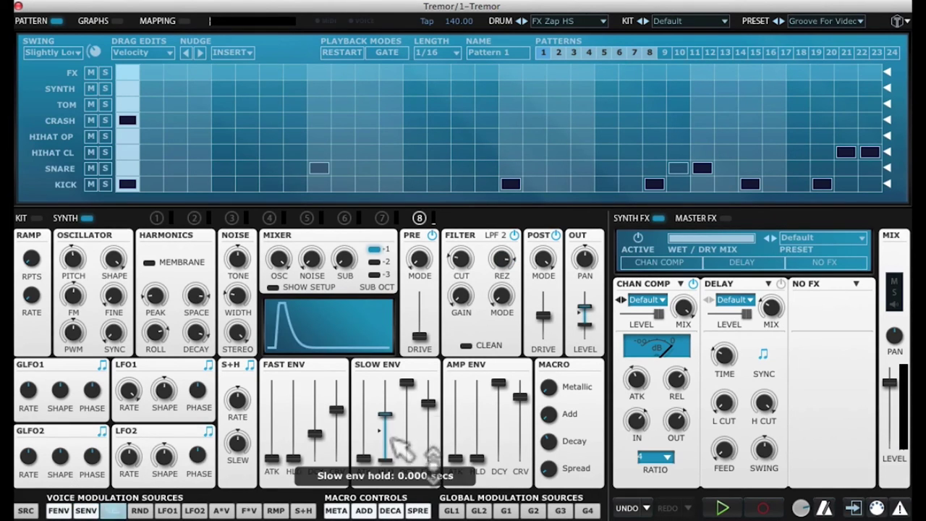